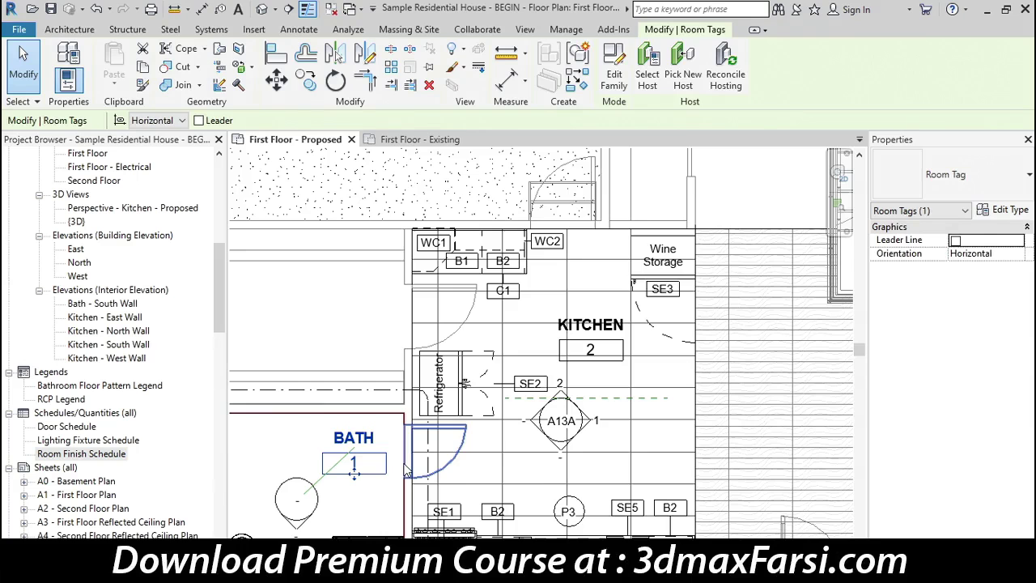
# Select the kitchen floor, then start a new Schedule/Quantities from the View tab
pyautogui.click(567, 386)
pyautogui.scroll(-1, 568, 387)
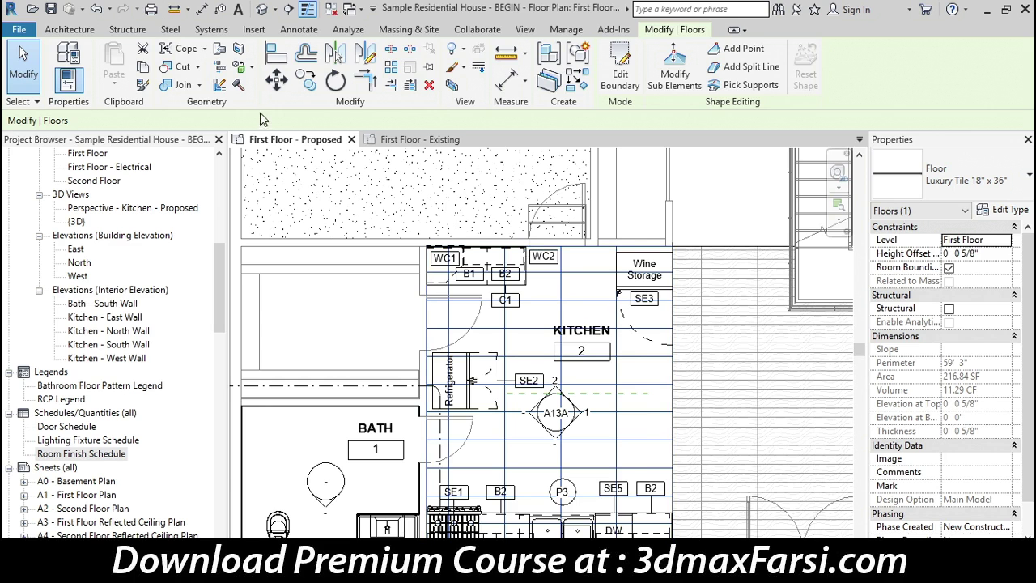
pyautogui.click(528, 31)
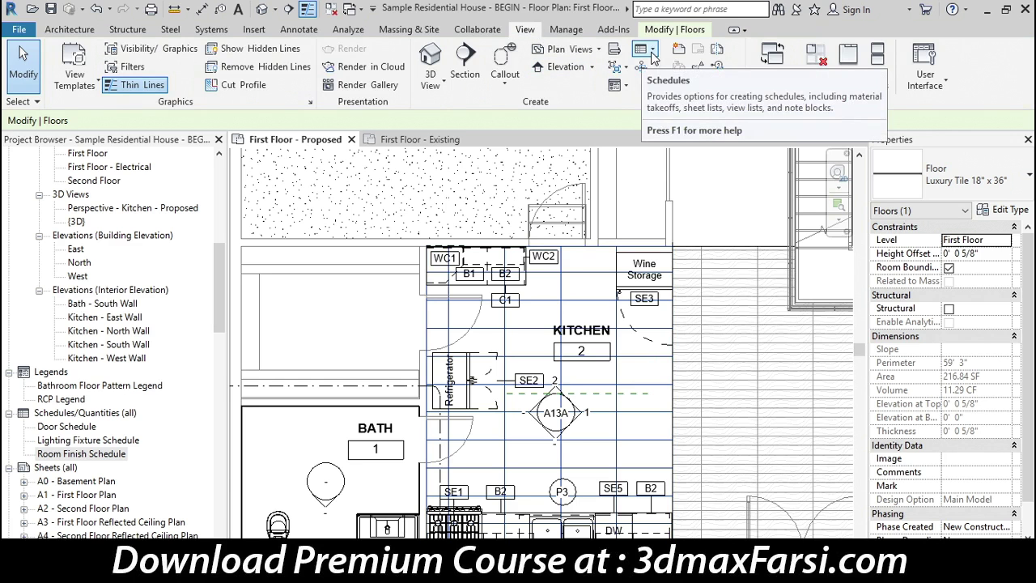
pyautogui.click(652, 53)
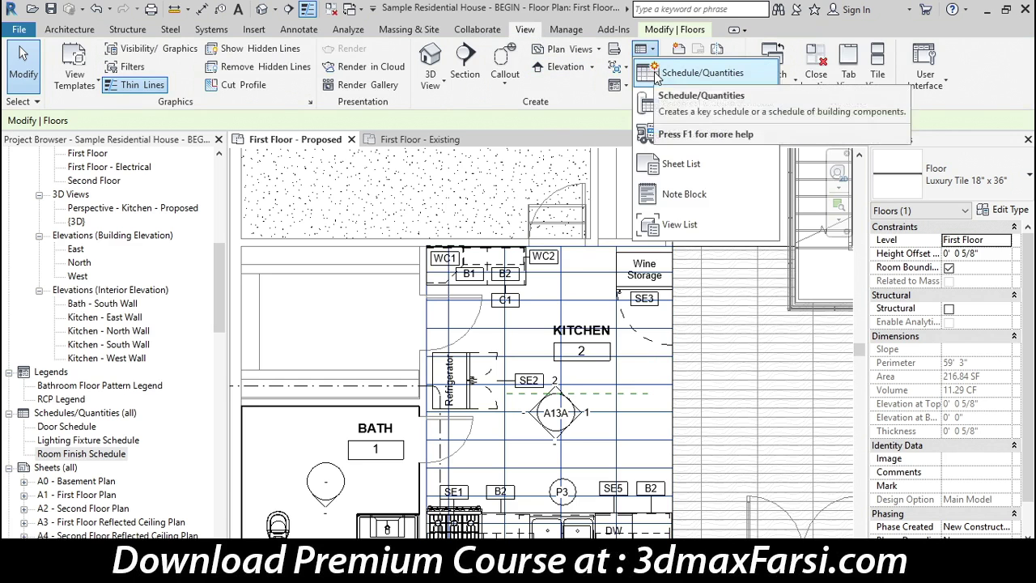
pyautogui.click(657, 75)
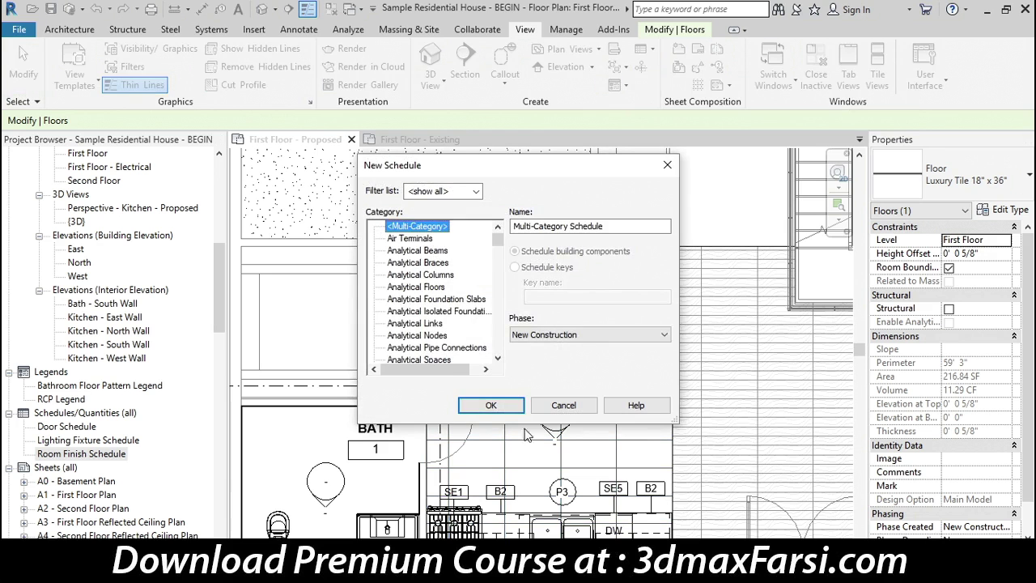
# Choose the Rooms category, keep phase New Construction, and create the schedule
pyautogui.scroll(-2, 459, 307)
pyautogui.scroll(-2, 458, 303)
pyautogui.scroll(-1, 458, 303)
pyautogui.scroll(-2, 459, 324)
pyautogui.scroll(-2, 460, 324)
pyautogui.scroll(-7, 450, 327)
pyautogui.scroll(-1, 448, 329)
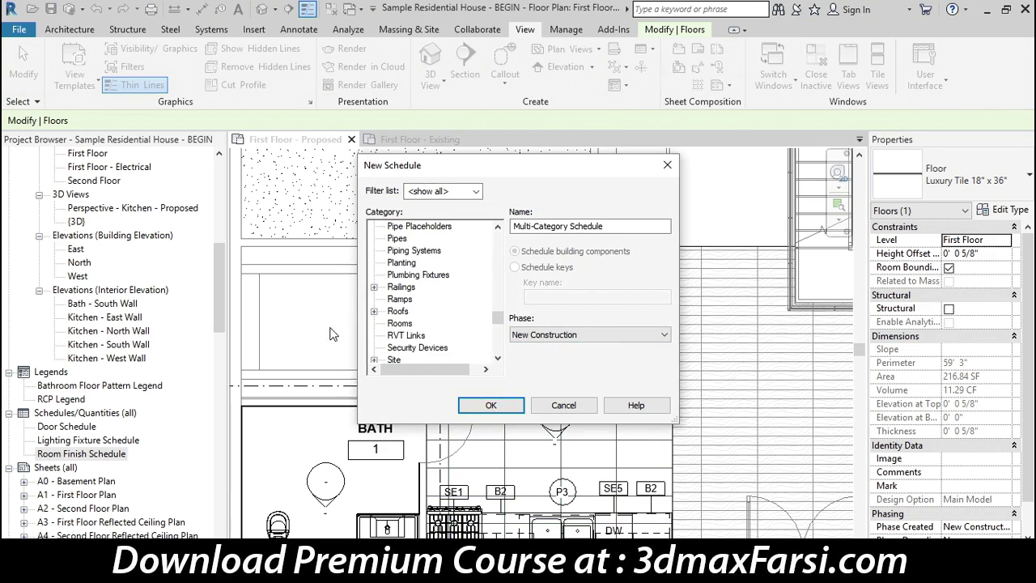
pyautogui.click(409, 326)
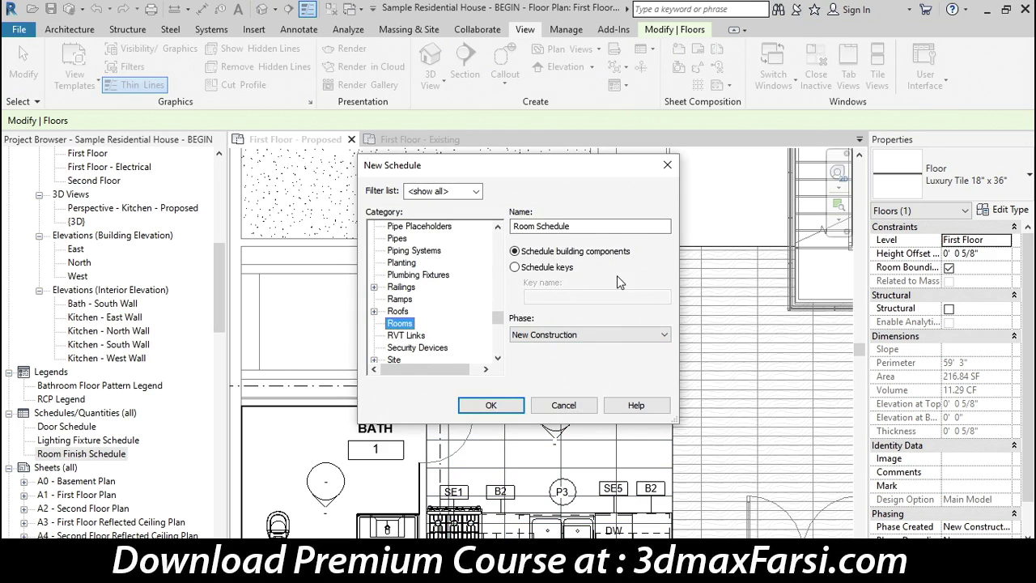
pyautogui.click(577, 337)
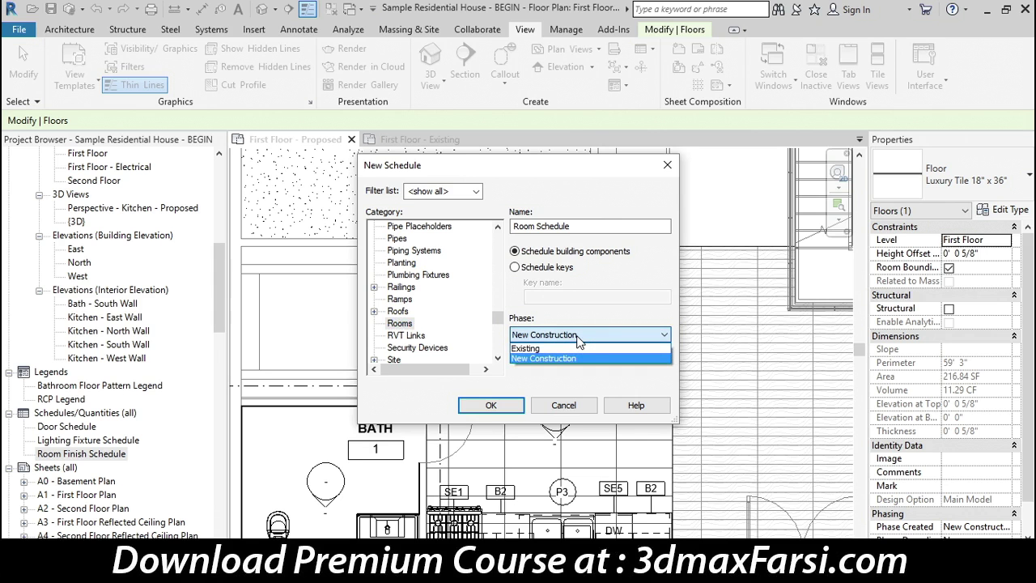
pyautogui.click(557, 357)
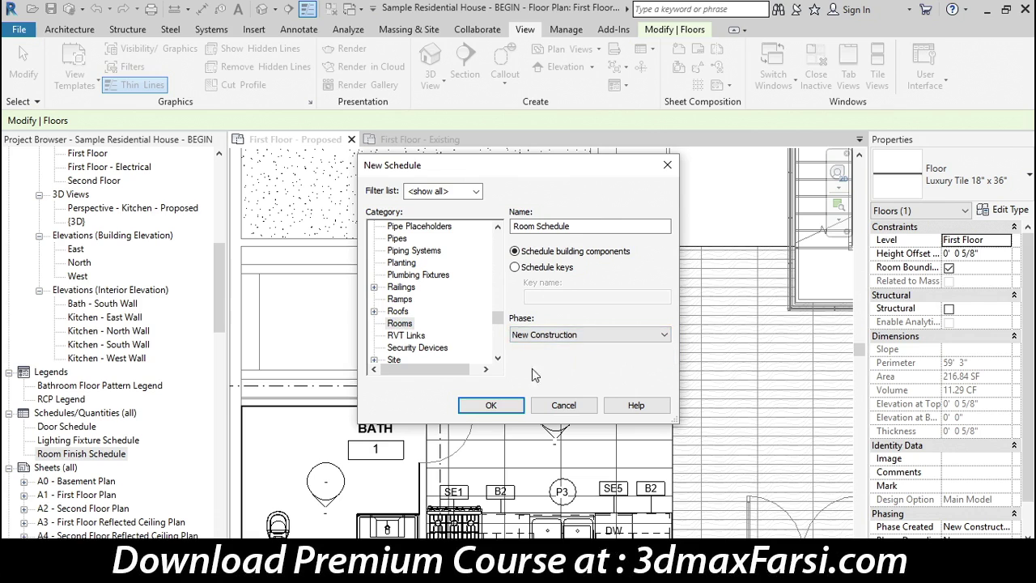
pyautogui.click(488, 407)
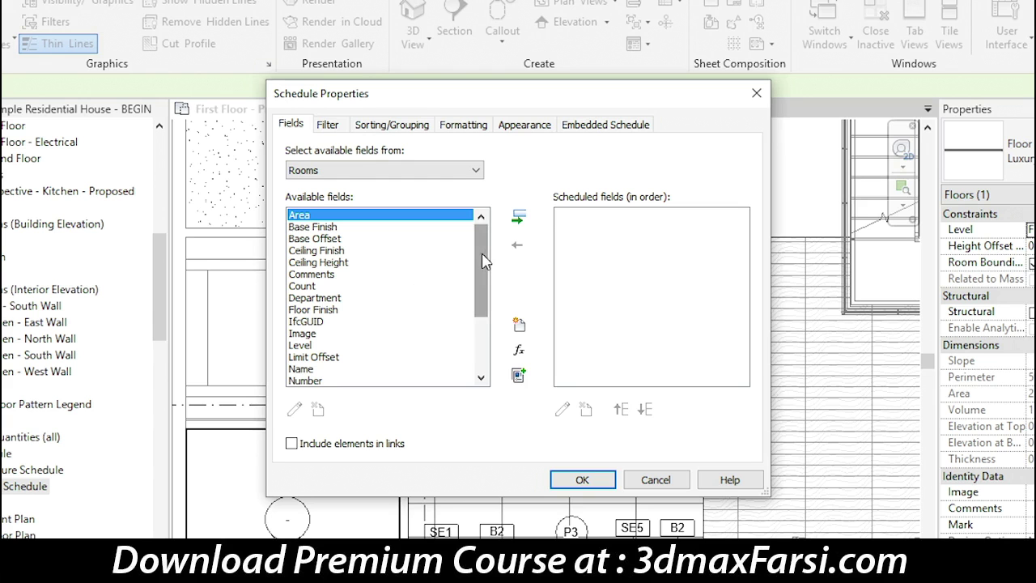
# Keep Rooms as the field source and select the Name field in Available fields
pyautogui.moveTo(483, 261); pyautogui.dragTo(484, 328)
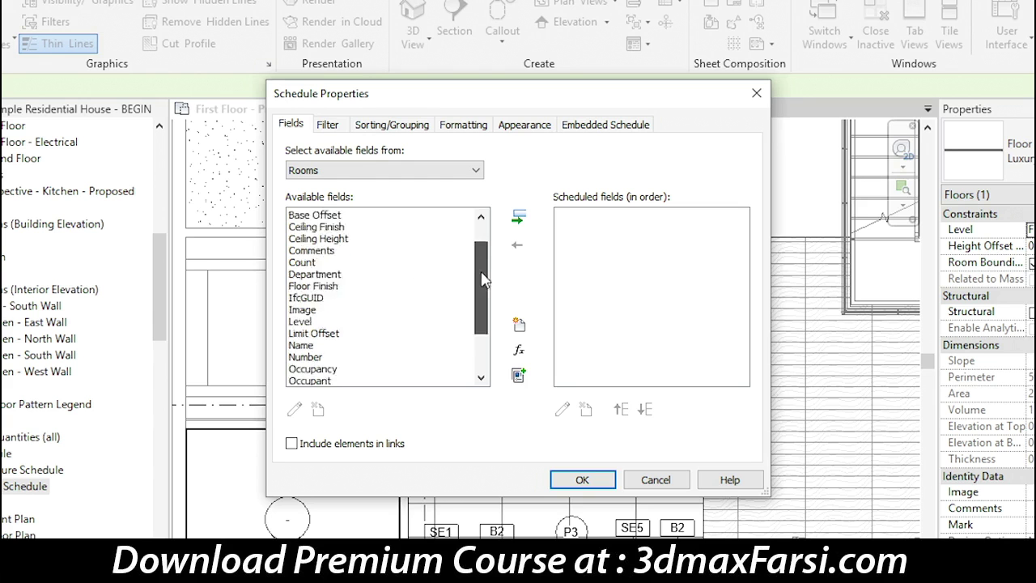
pyautogui.click(469, 171)
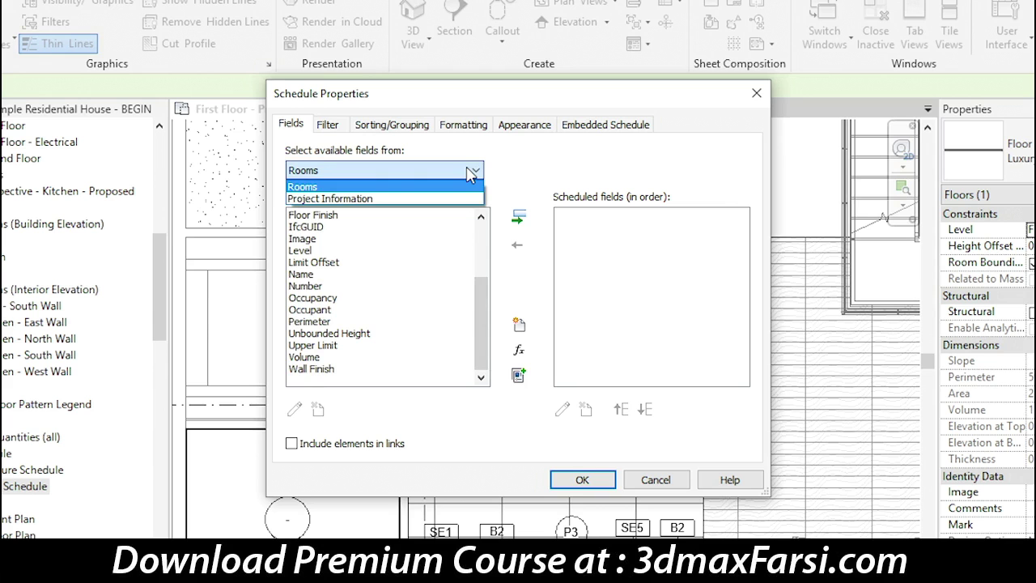
pyautogui.click(362, 202)
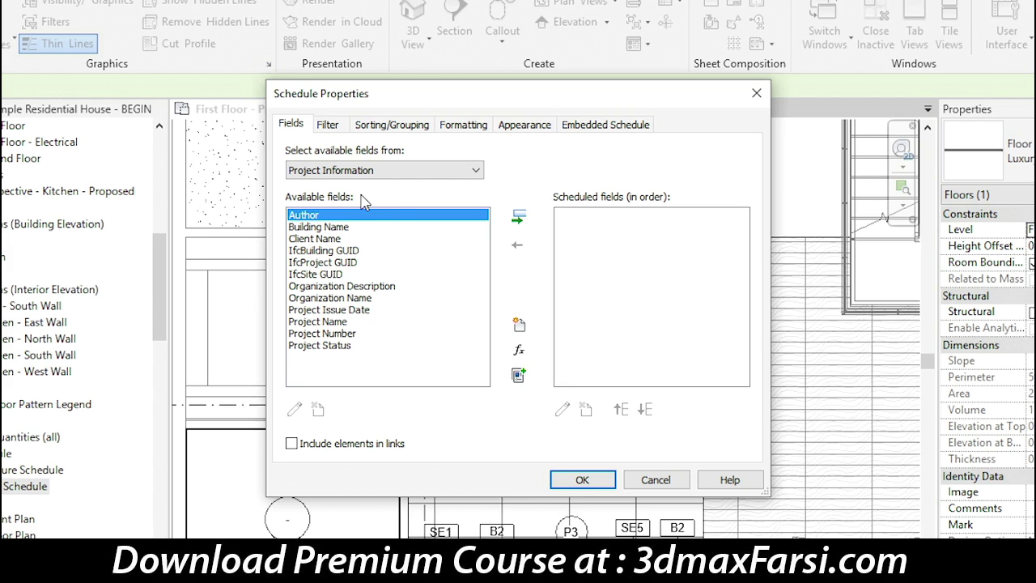
pyautogui.click(379, 171)
pyautogui.click(344, 188)
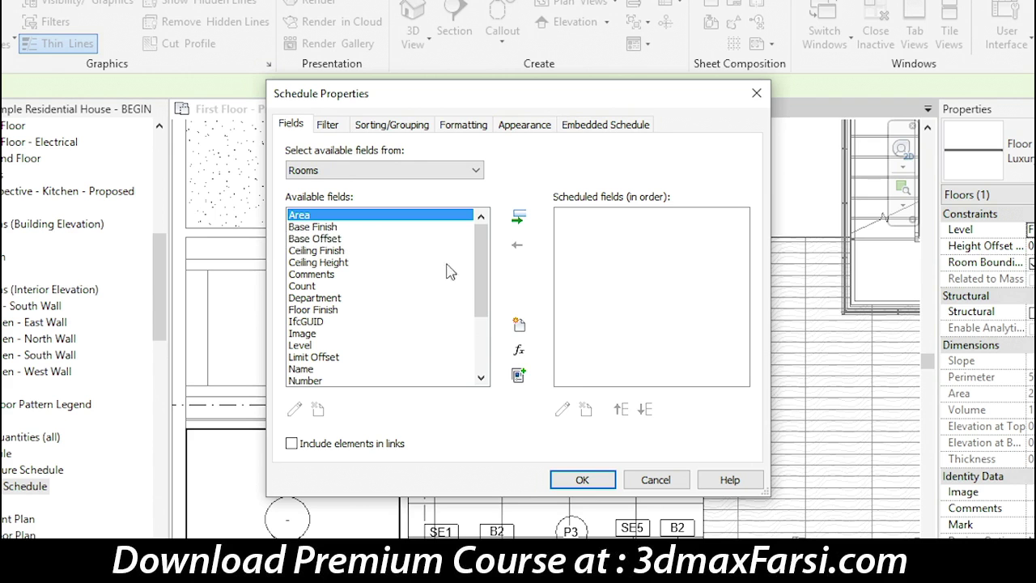
pyautogui.moveTo(482, 287); pyautogui.dragTo(486, 335)
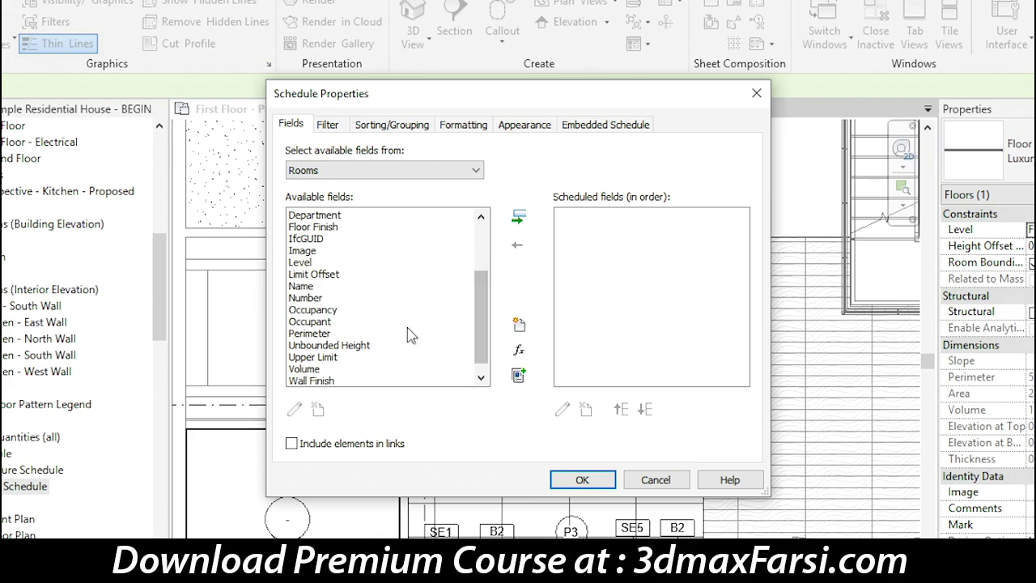
pyautogui.click(315, 287)
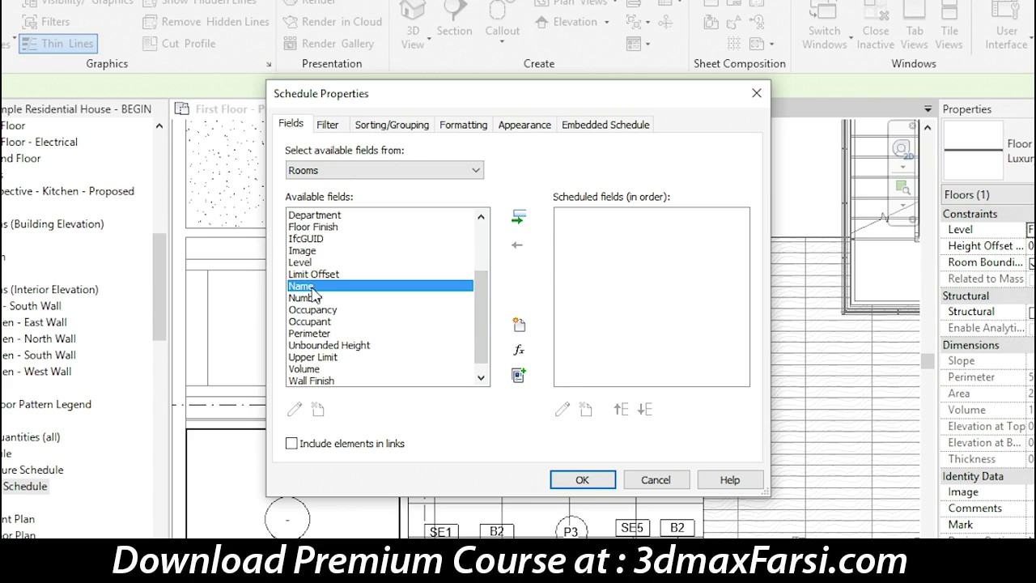
# Add Name, Area and Base Finish to the scheduled fields
pyautogui.click(518, 217)
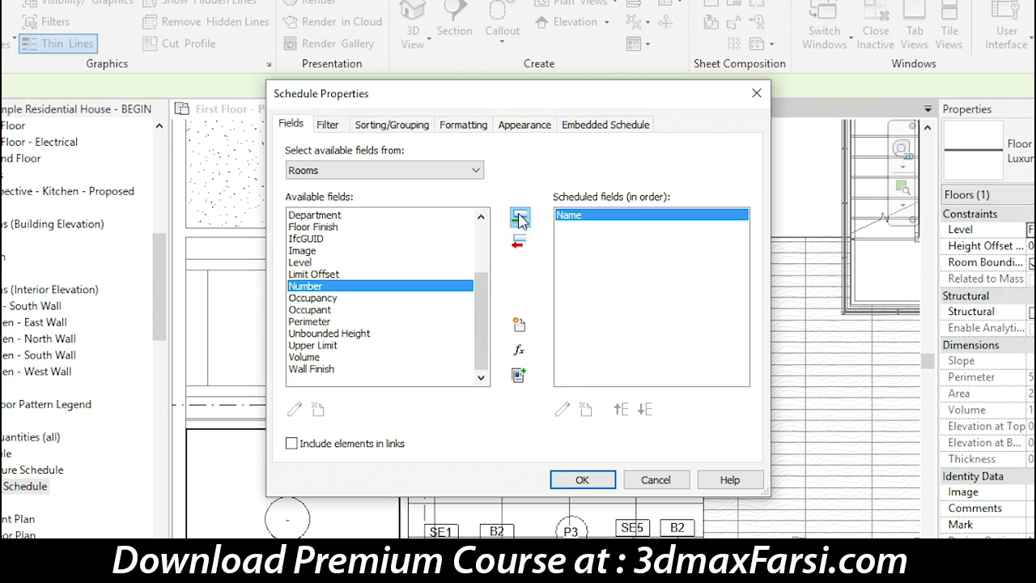
pyautogui.scroll(1, 384, 287)
pyautogui.scroll(2, 340, 260)
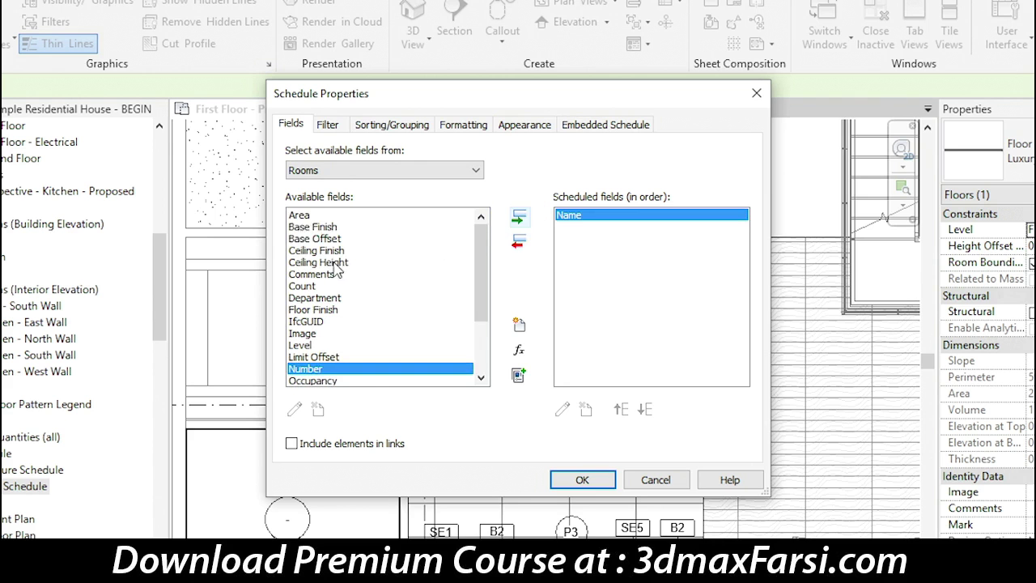
pyautogui.click(304, 215)
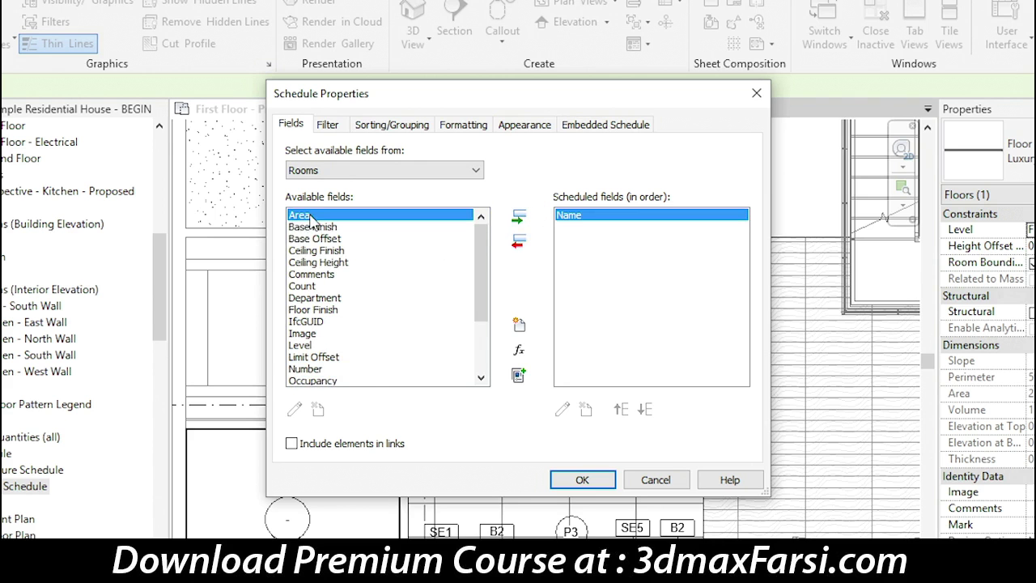
pyautogui.click(520, 218)
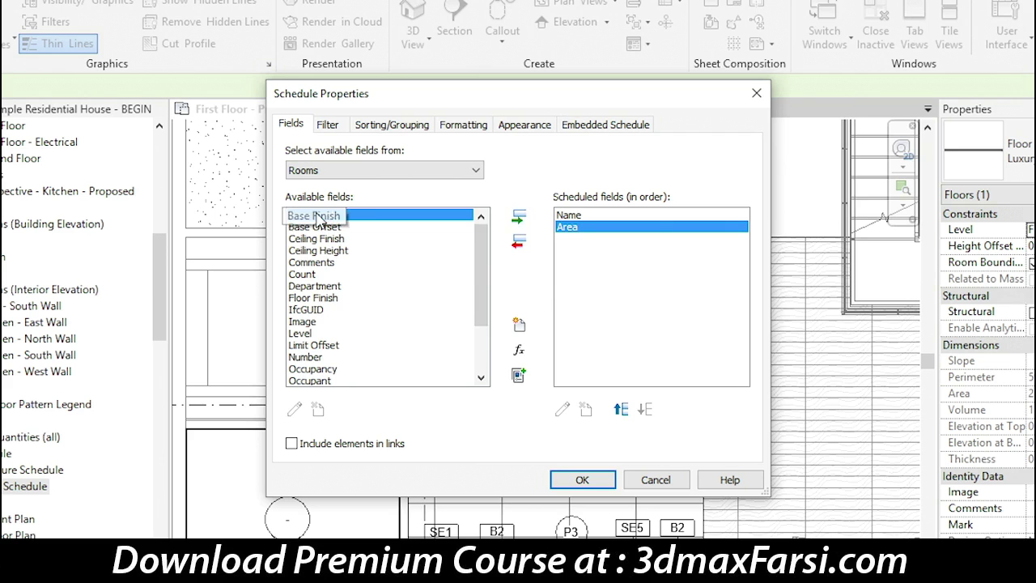
pyautogui.click(517, 224)
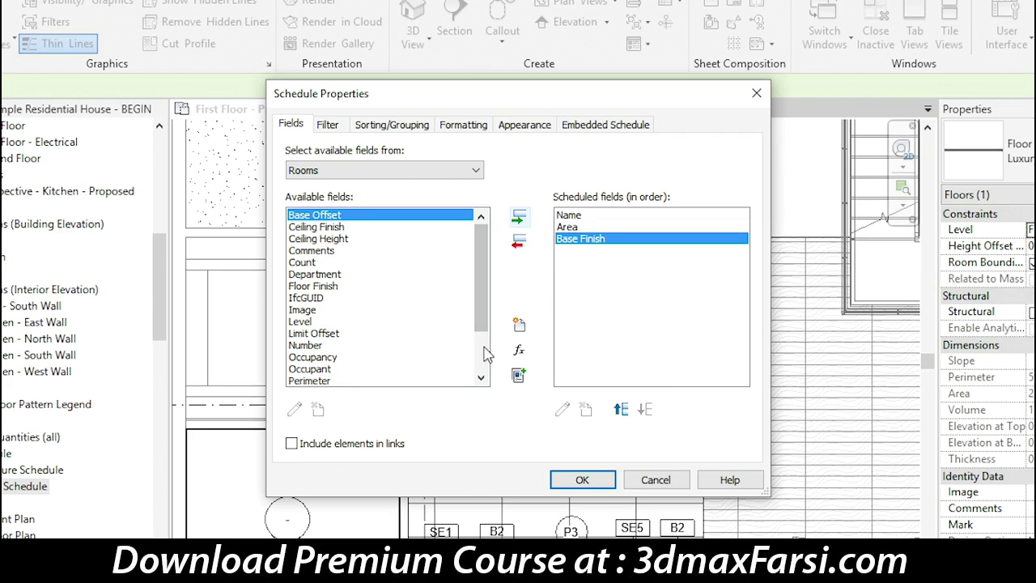
# Add Perimeter, move it above Base Finish, then add Floor Finish last
pyautogui.click(301, 381)
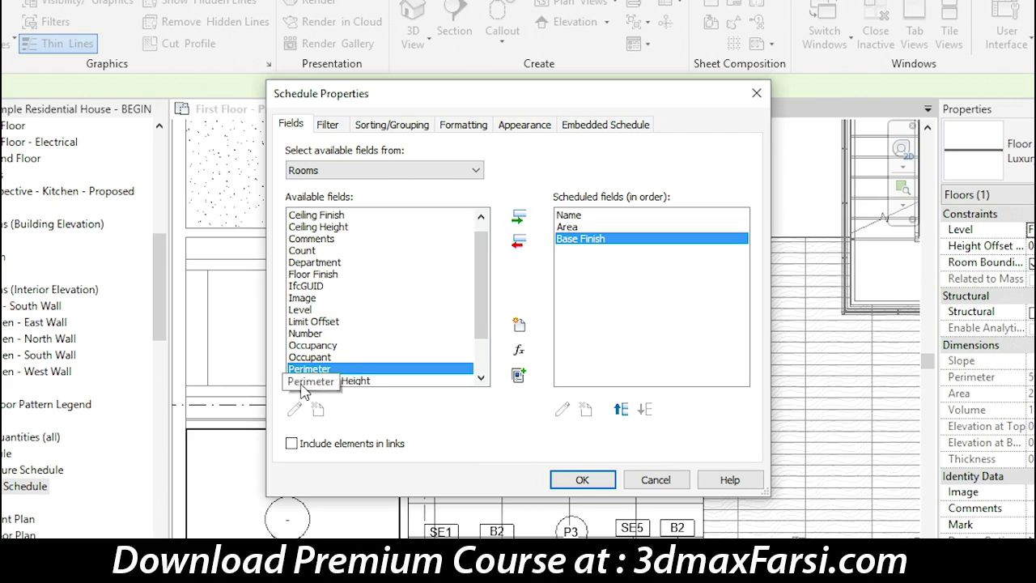
pyautogui.click(519, 219)
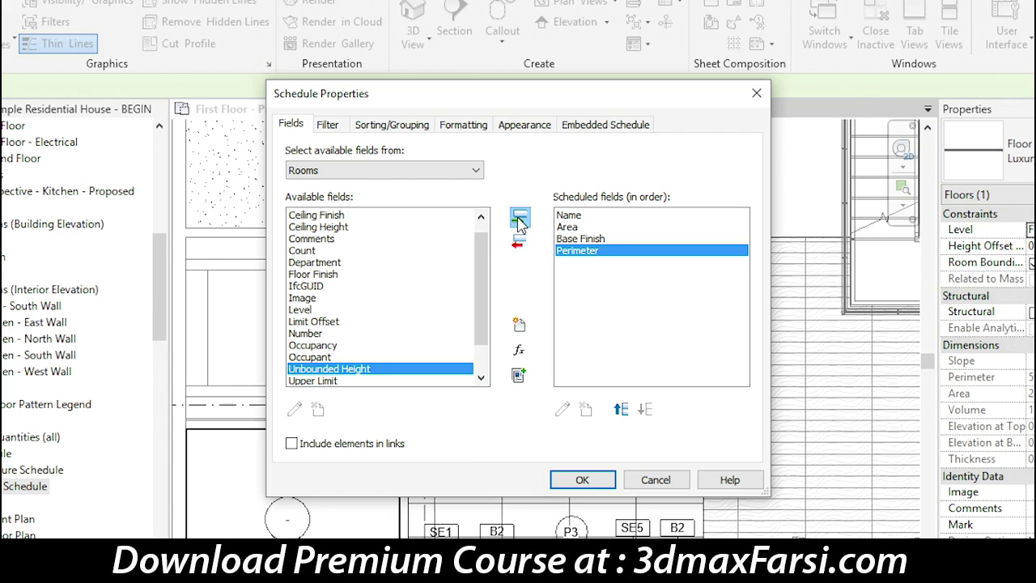
pyautogui.click(622, 410)
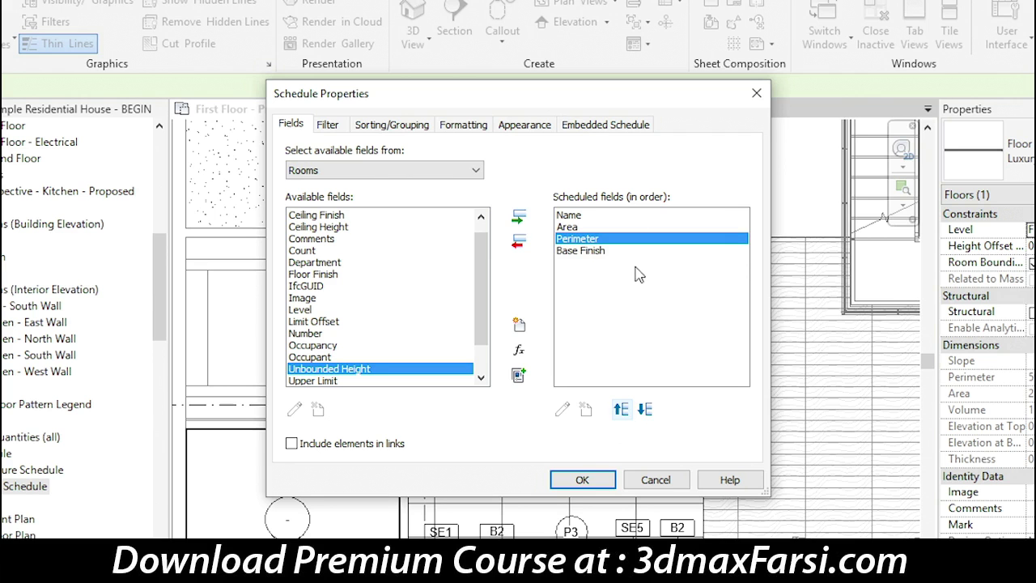
pyautogui.click(605, 251)
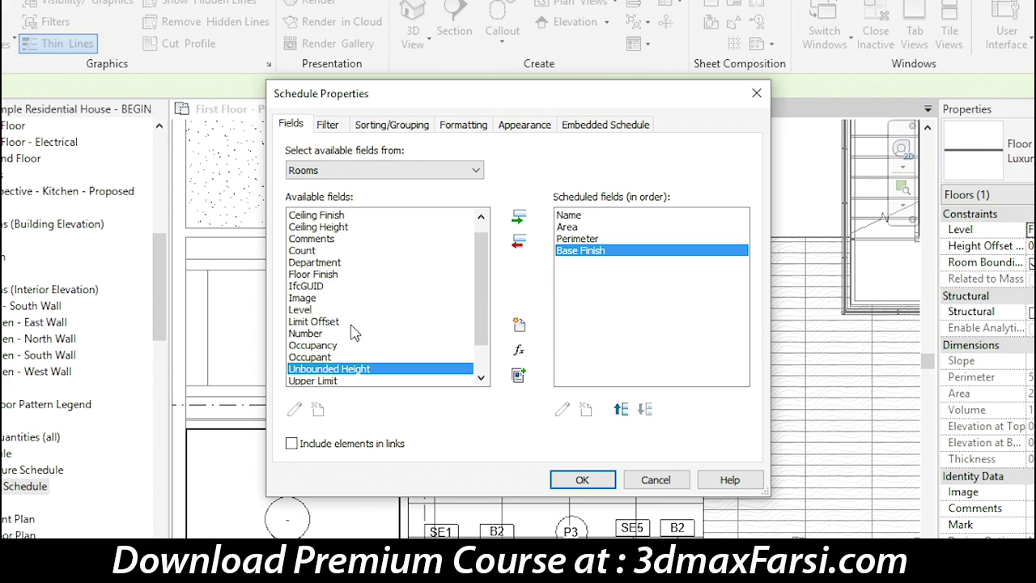
pyautogui.scroll(1, 371, 274)
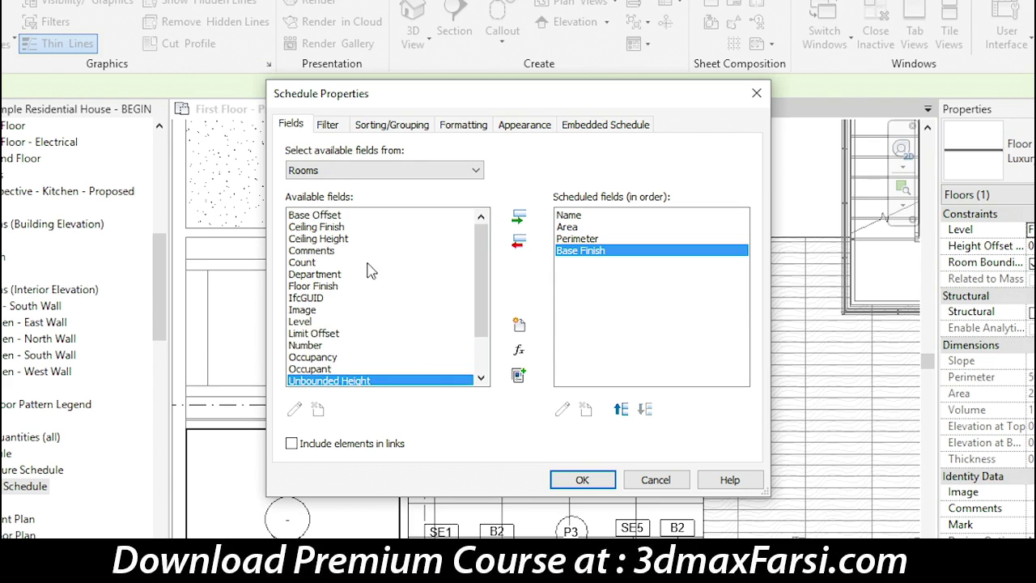
pyautogui.scroll(-1, 369, 277)
pyautogui.click(320, 251)
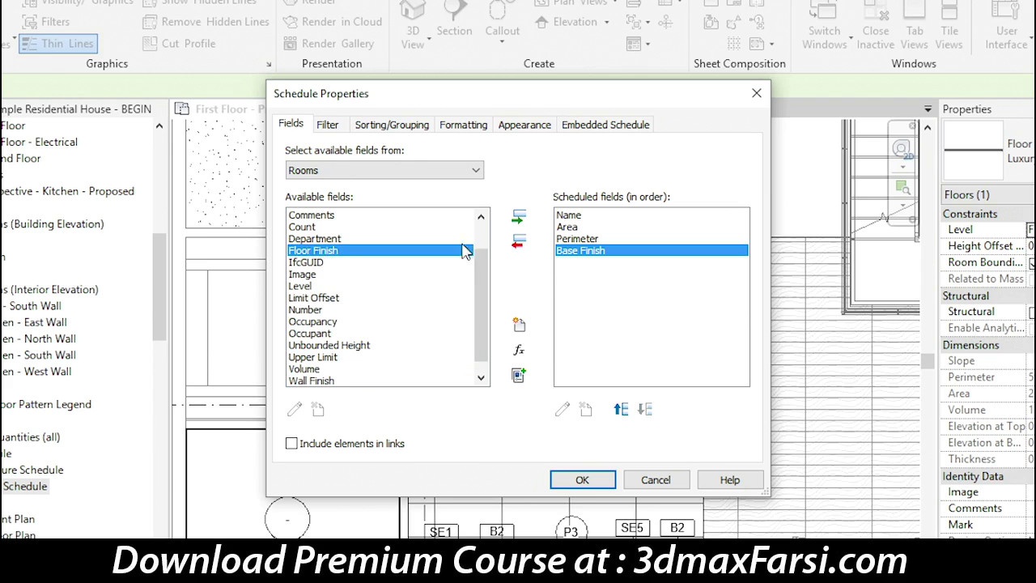
pyautogui.click(519, 218)
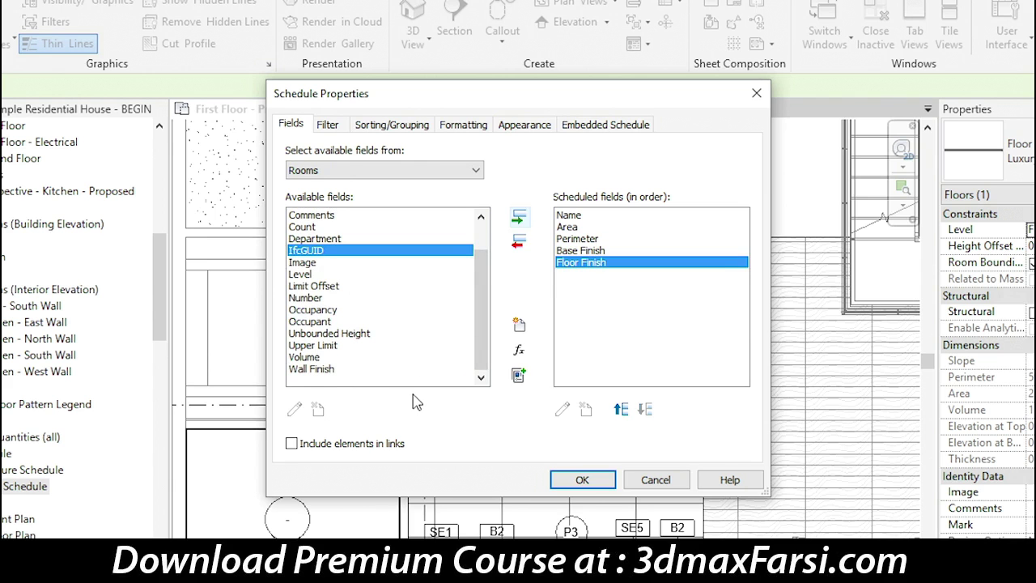
# Create a Text parameter 'North Wall' under Materials and Finishes and edit its tooltip
pyautogui.click(518, 325)
pyautogui.write('North Wall')
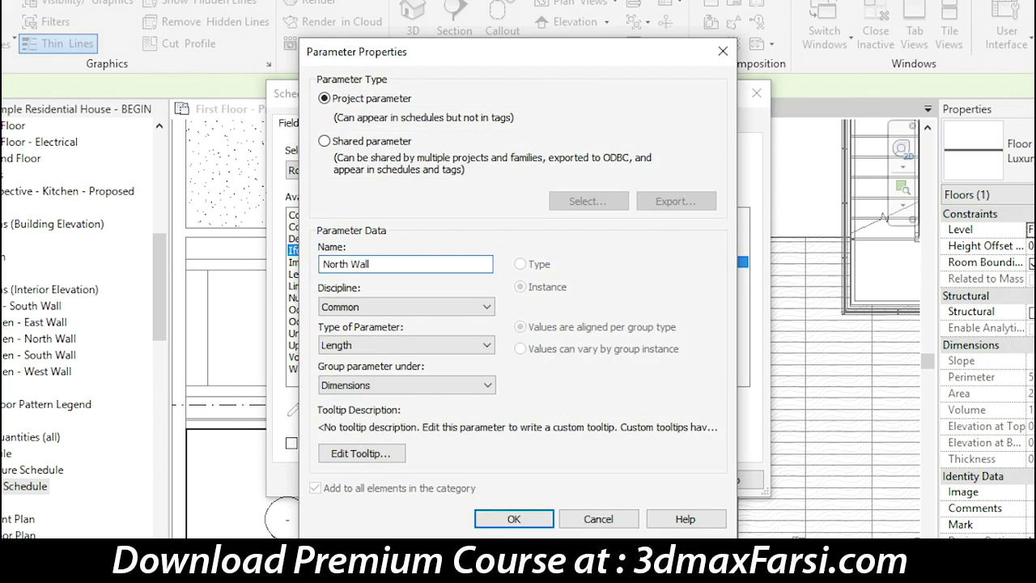
pyautogui.click(450, 353)
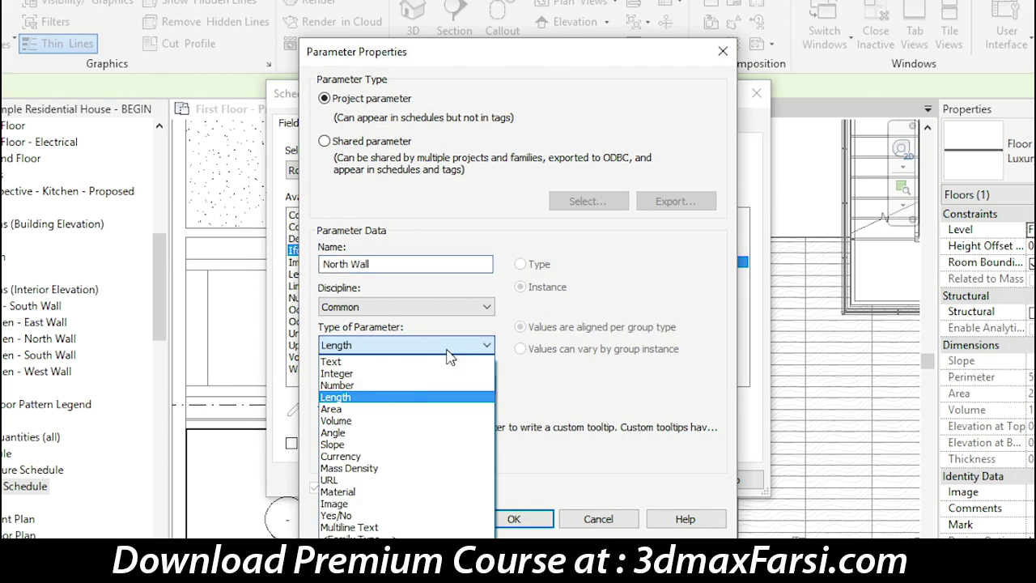
pyautogui.click(344, 362)
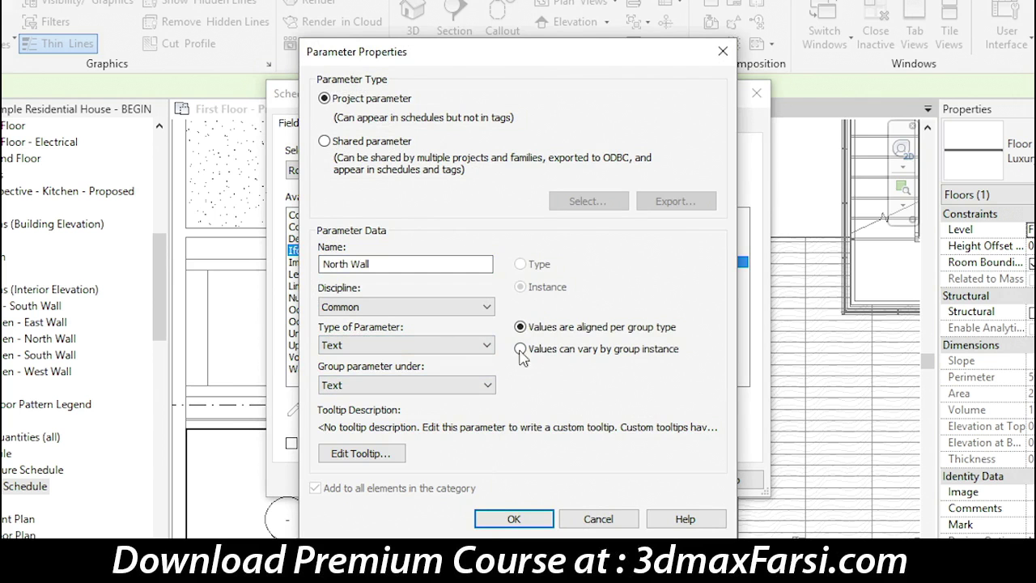
pyautogui.click(476, 388)
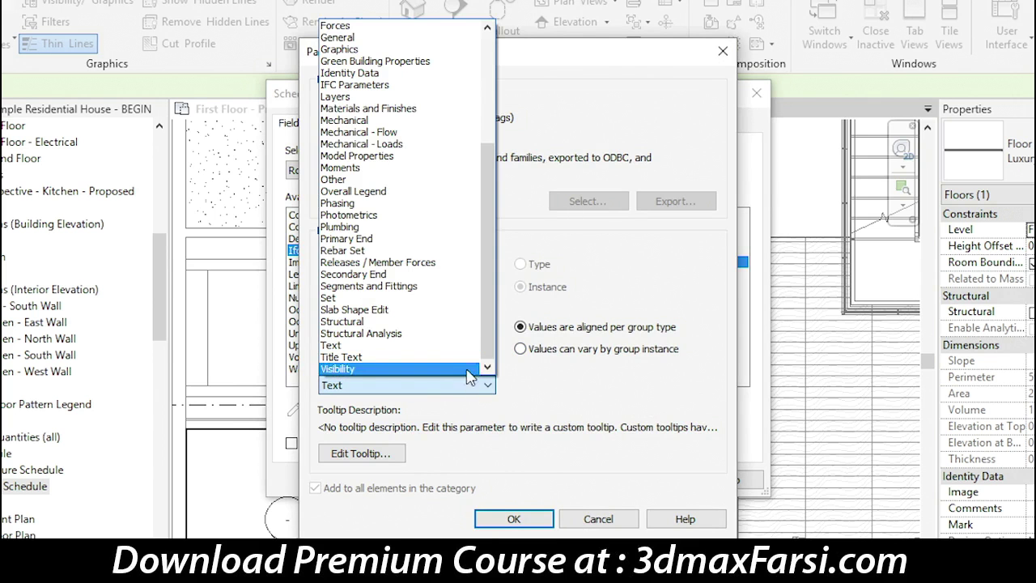
pyautogui.click(347, 110)
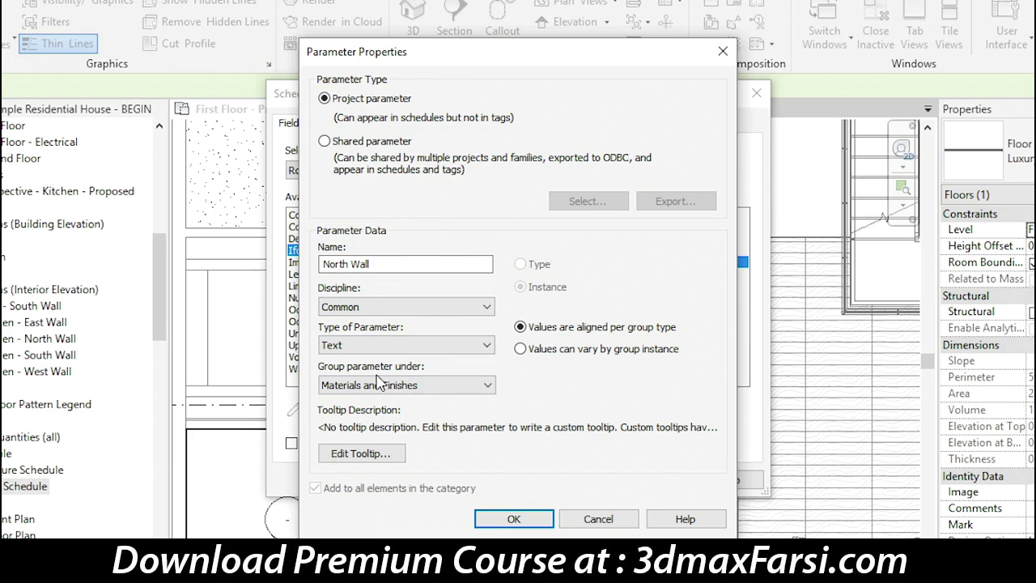
pyautogui.click(343, 455)
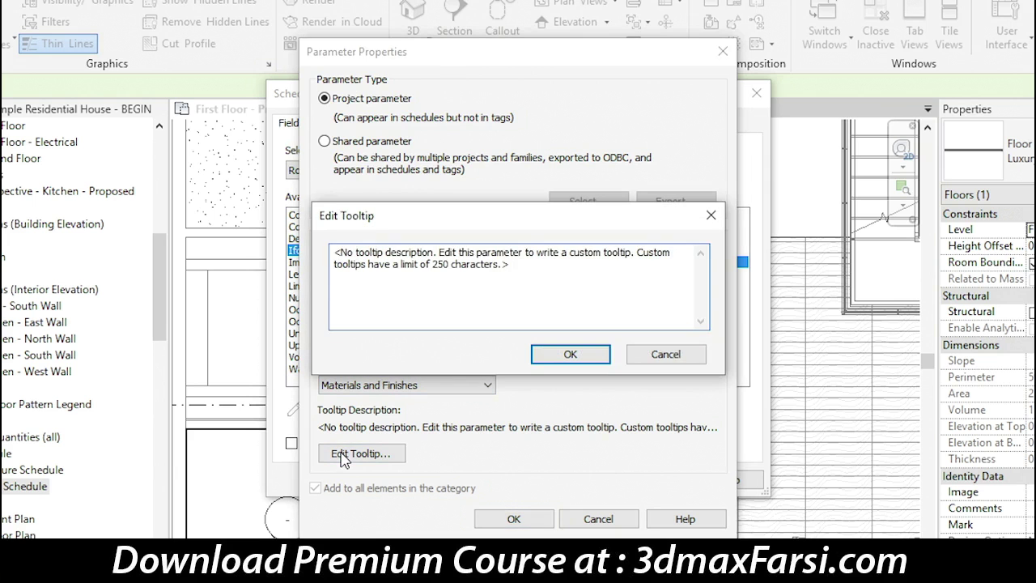
# Replace the placeholder tooltip with the north wall finish description, then add North Wall to the schedule
pyautogui.moveTo(523, 268); pyautogui.dragTo(295, 250)
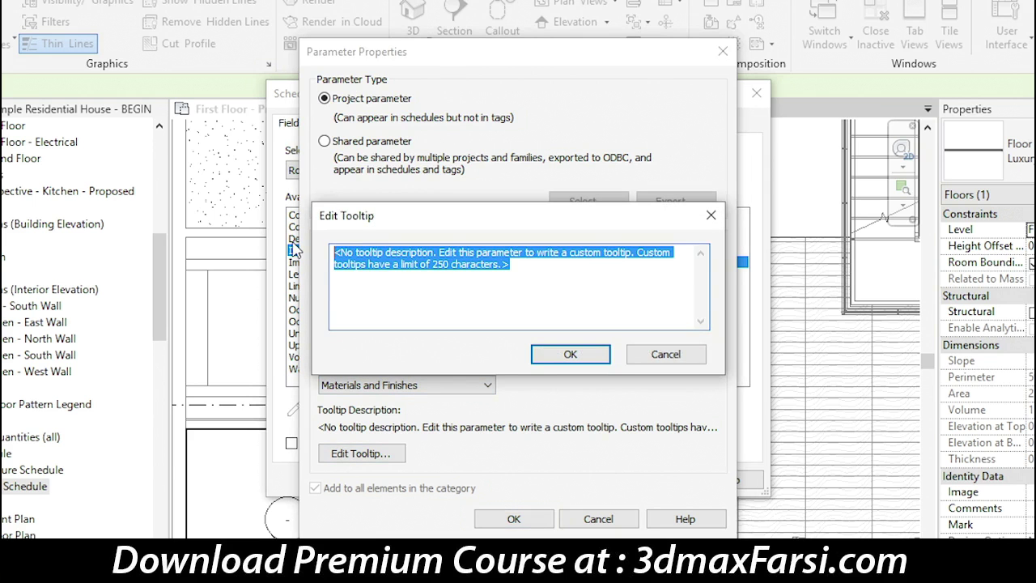
pyautogui.write('Provide the wall finish used on the north wall of the room.')
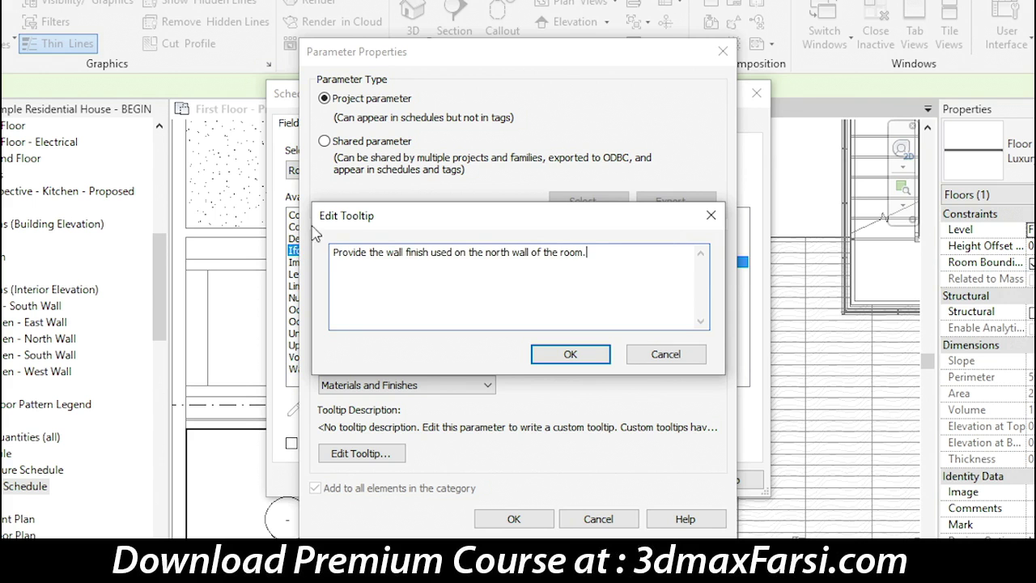
pyautogui.click(574, 358)
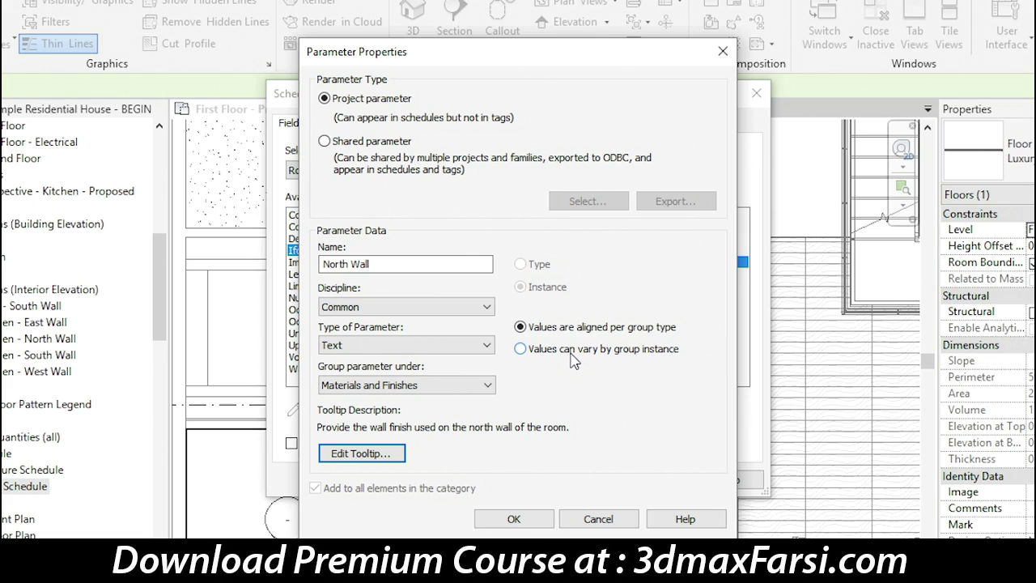
pyautogui.click(495, 521)
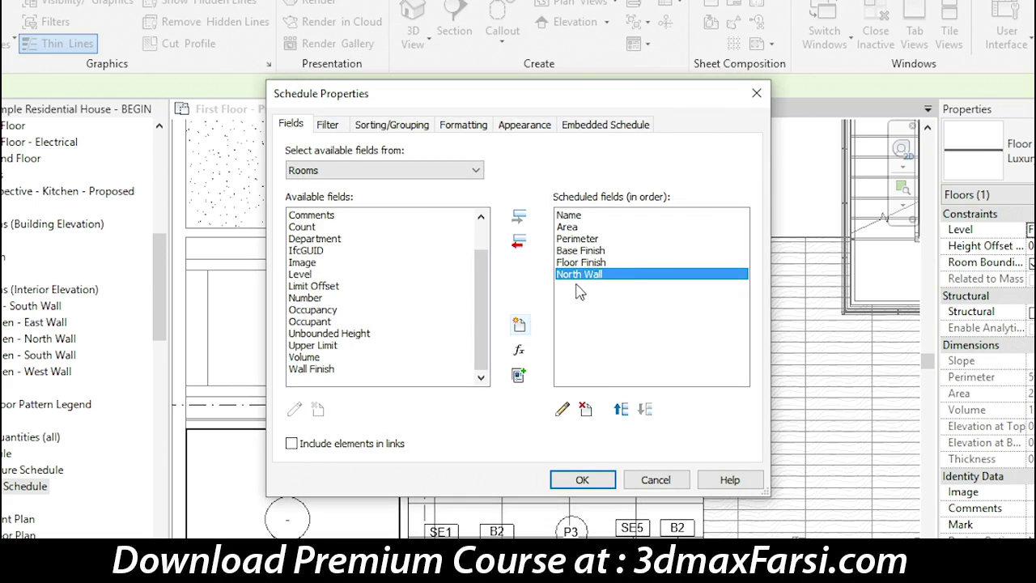
# Reopen North Wall's parameter properties for editing
pyautogui.click(562, 412)
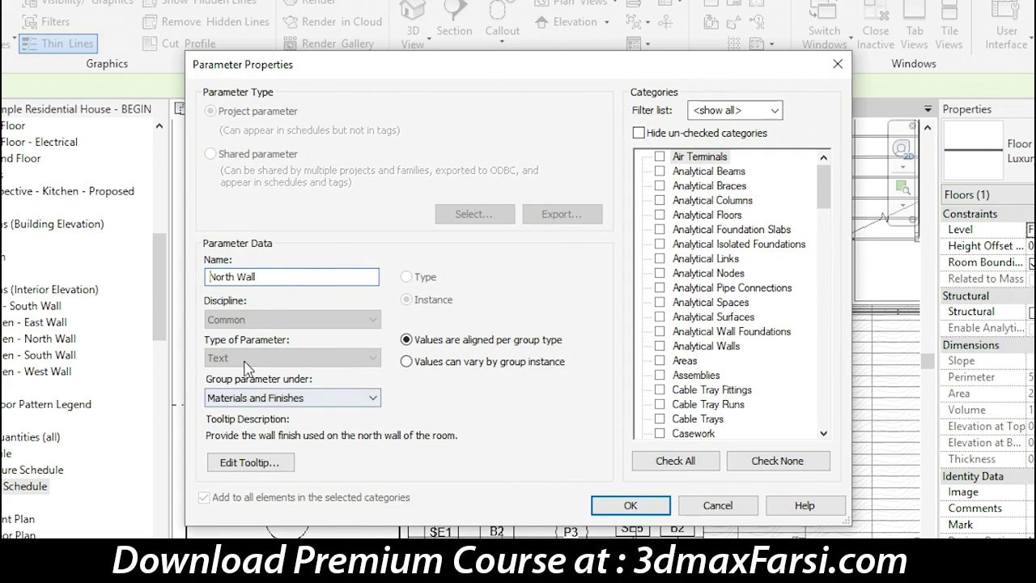